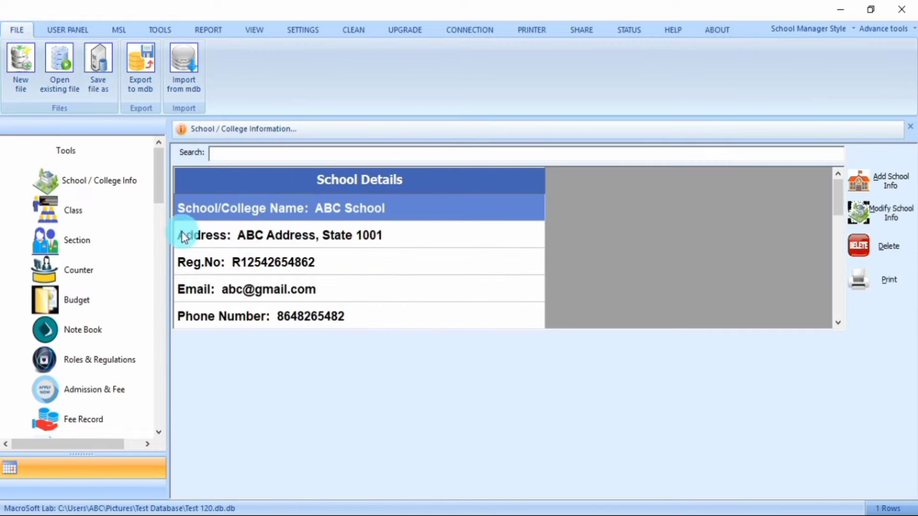
- Examine the students' sections in the Admission & Fee records, then bring up the class and section details in Library Fine
{"action": "left_click", "coordinate": [74, 242]}
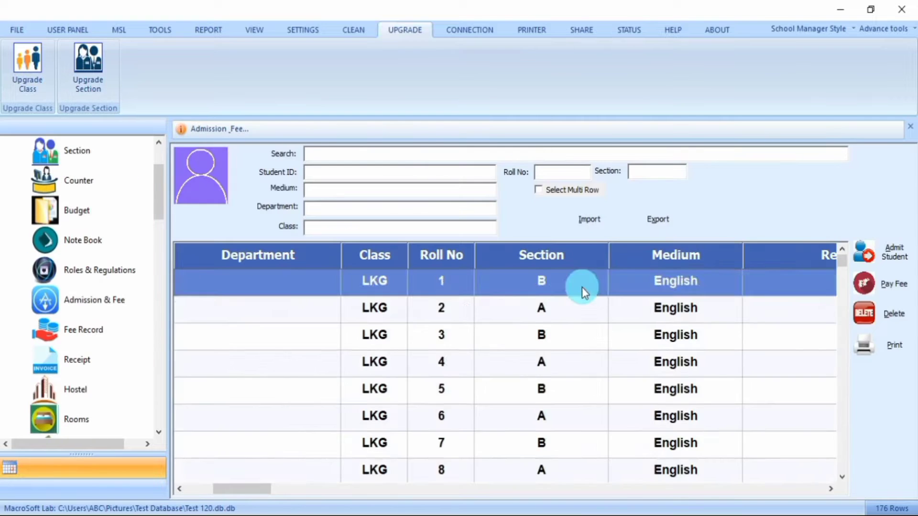
{"action": "scroll", "coordinate": [582, 293], "scroll_direction": "down", "scroll_amount": 10}
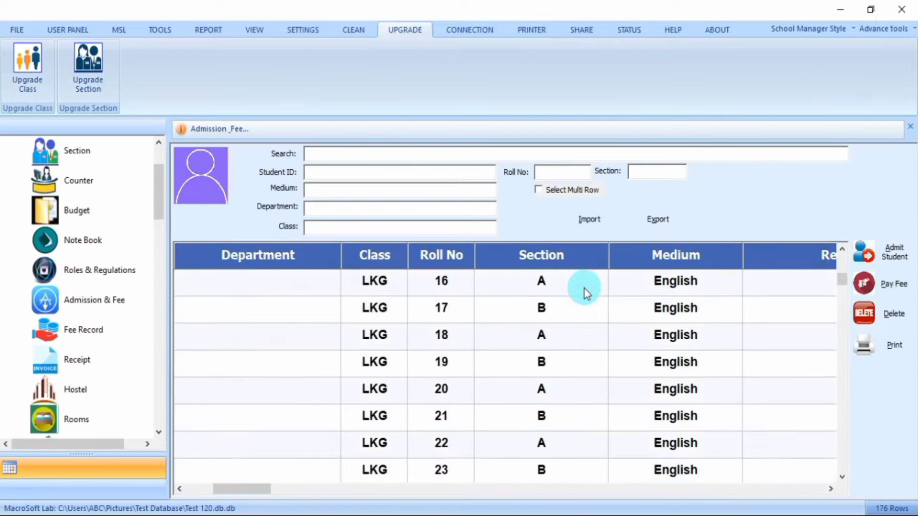
{"action": "scroll", "coordinate": [583, 299], "scroll_direction": "down", "scroll_amount": 6}
{"action": "left_click", "coordinate": [91, 359]}
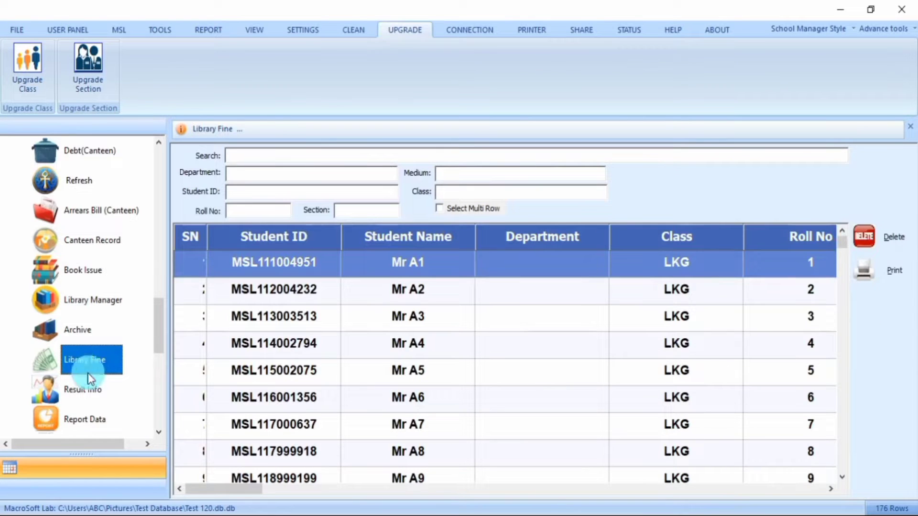
{"action": "left_click_drag", "start_coordinate": [220, 495], "coordinate": [244, 494]}
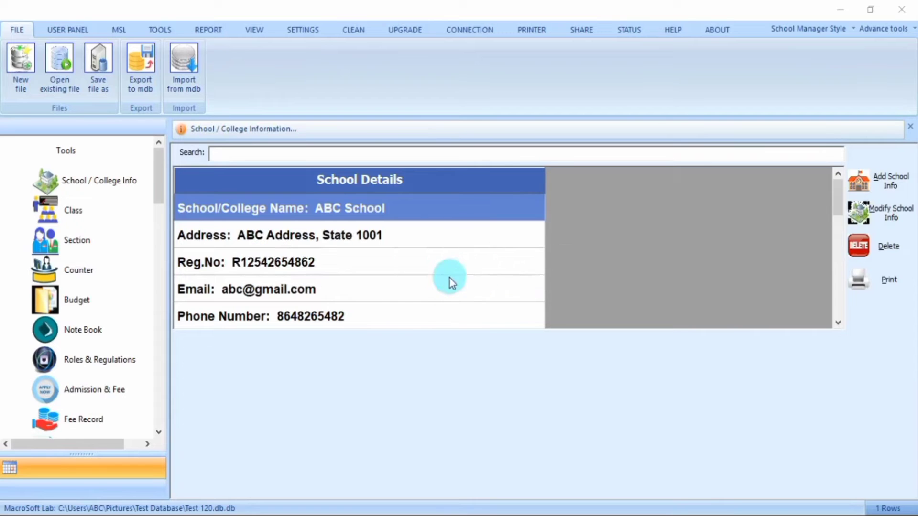
- Open the Admission & Fee records and examine each student's class, roll number and section through to the end of the list
{"action": "scroll", "coordinate": [118, 328], "scroll_direction": "down", "scroll_amount": 1}
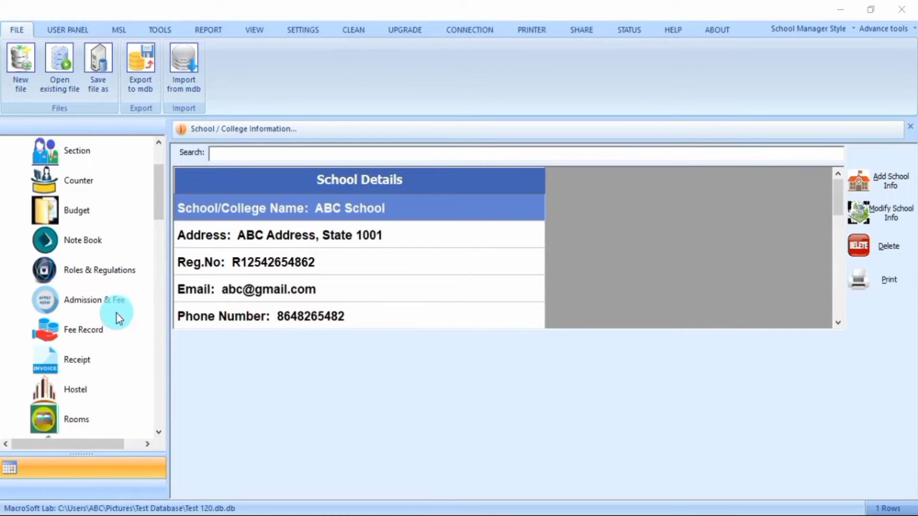
{"action": "left_click", "coordinate": [116, 311]}
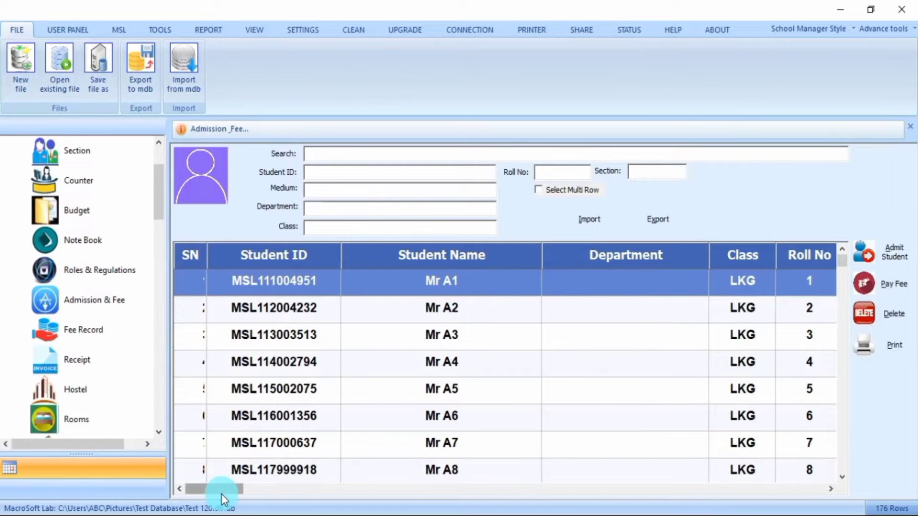
{"action": "left_click_drag", "start_coordinate": [221, 493], "coordinate": [247, 490]}
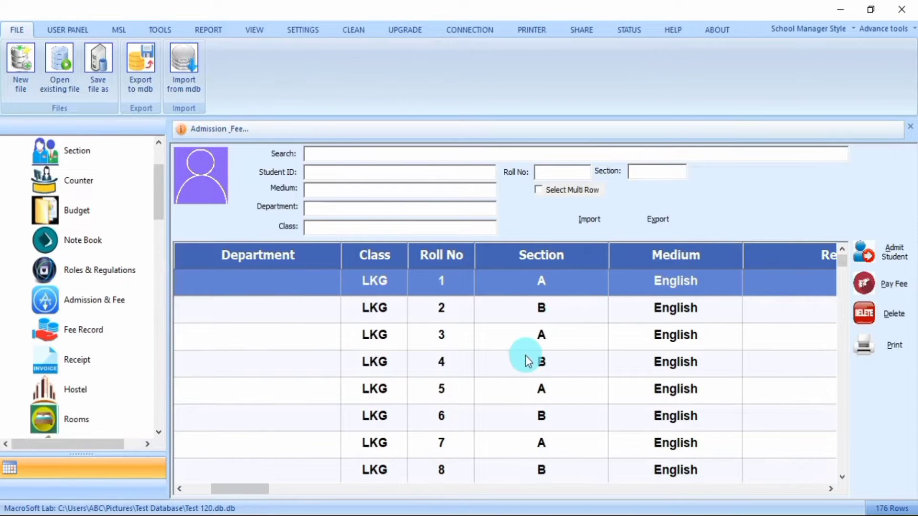
{"action": "scroll", "coordinate": [577, 296], "scroll_direction": "down", "scroll_amount": 10}
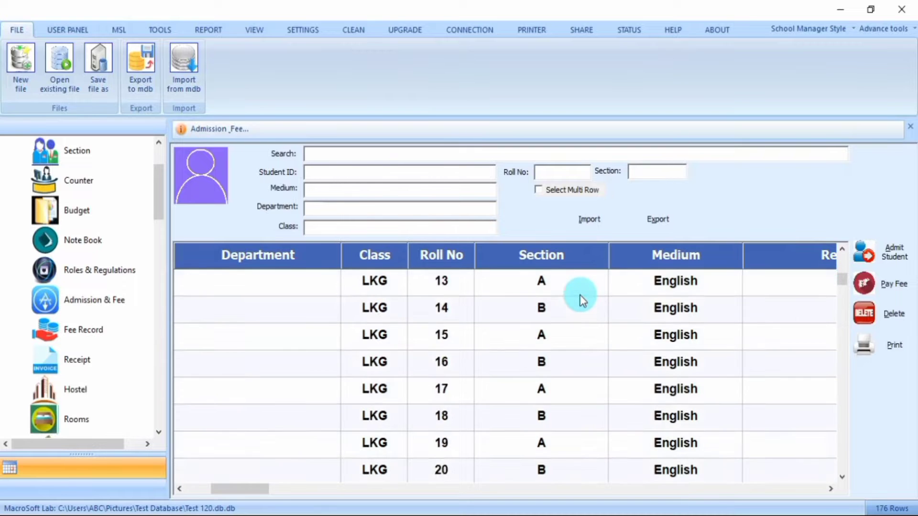
{"action": "scroll", "coordinate": [582, 300], "scroll_direction": "down", "scroll_amount": 14}
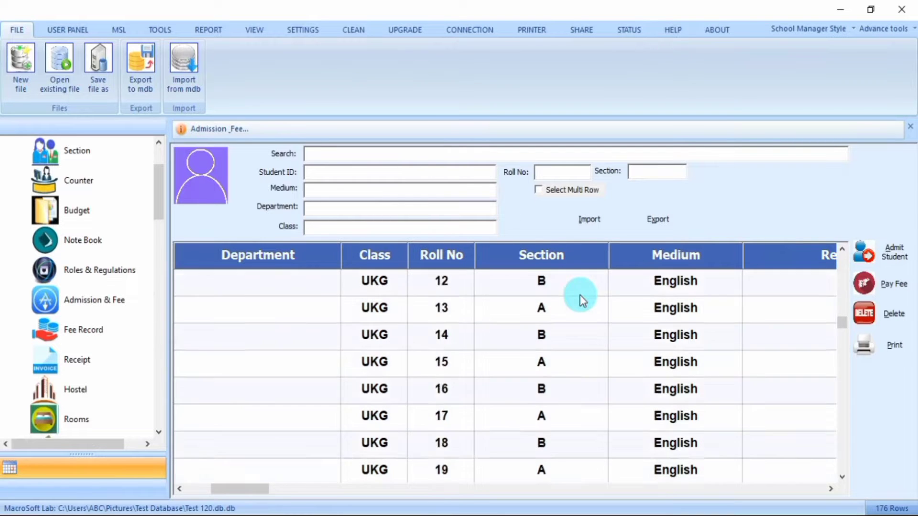
{"action": "scroll", "coordinate": [581, 300], "scroll_direction": "down", "scroll_amount": 14}
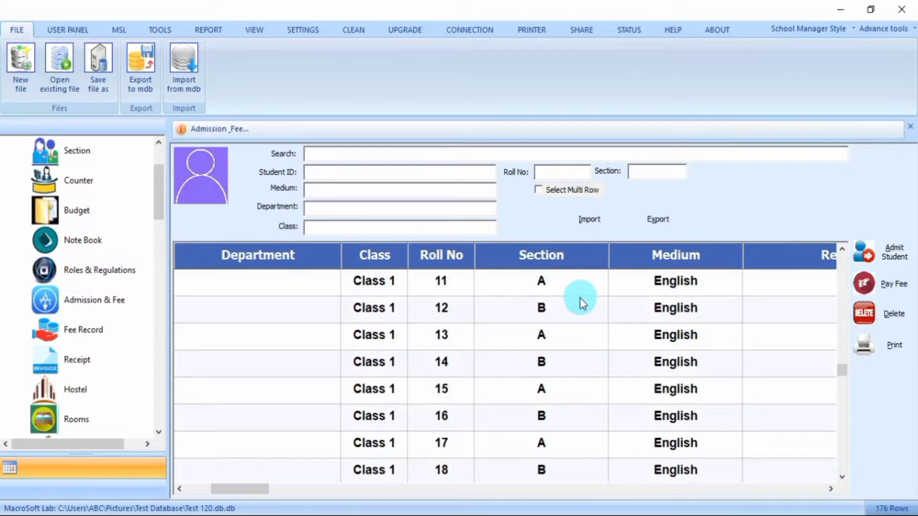
{"action": "scroll", "coordinate": [580, 300], "scroll_direction": "down", "scroll_amount": 15}
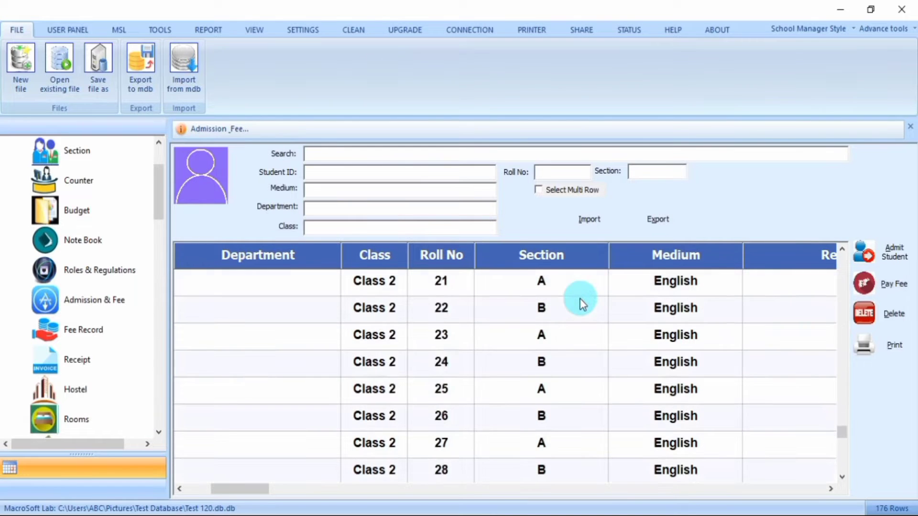
{"action": "scroll", "coordinate": [580, 301], "scroll_direction": "down", "scroll_amount": 3}
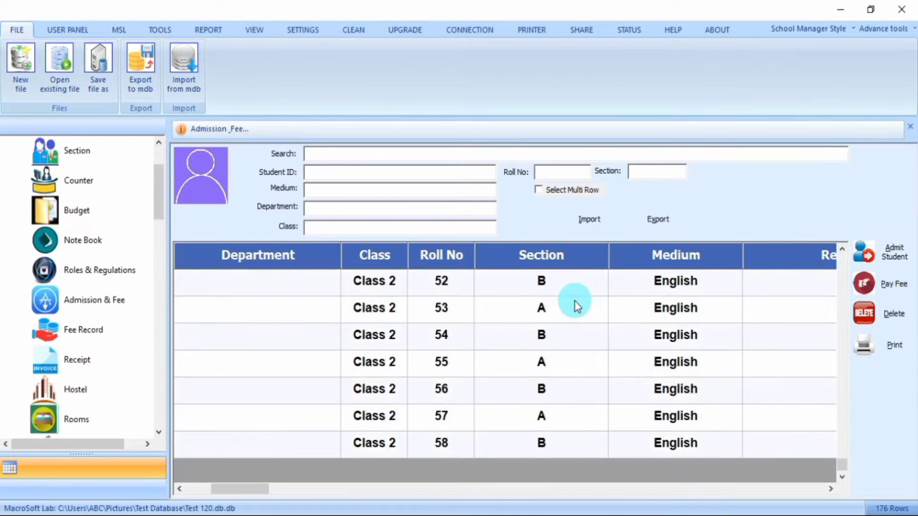
- Open the Hostel Admission & Fee records and look through the list of admitted students
{"action": "scroll", "coordinate": [103, 273], "scroll_direction": "down", "scroll_amount": 5}
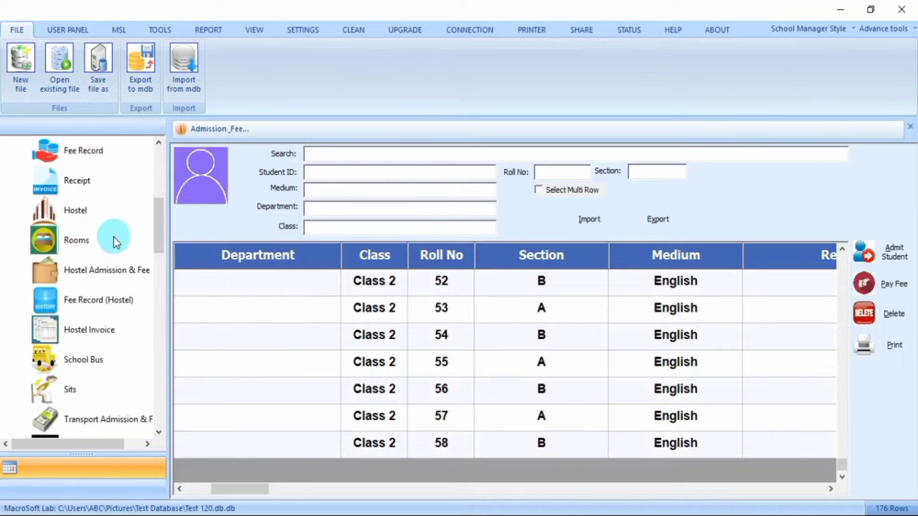
{"action": "left_click", "coordinate": [99, 272]}
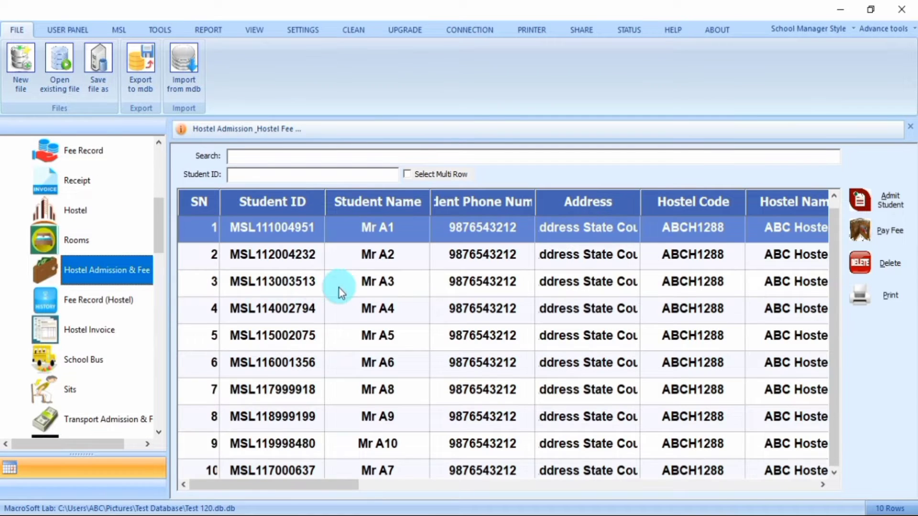
{"action": "scroll", "coordinate": [349, 287], "scroll_direction": "down", "scroll_amount": 1}
- Open the Transport Admission & Fee records and look through the list of students using the school bus
{"action": "scroll", "coordinate": [101, 309], "scroll_direction": "down", "scroll_amount": 2}
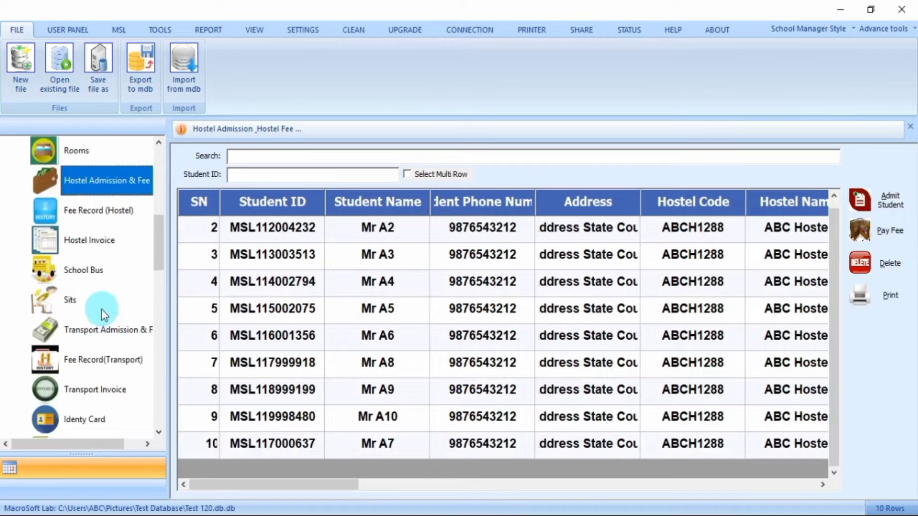
{"action": "left_click", "coordinate": [102, 249]}
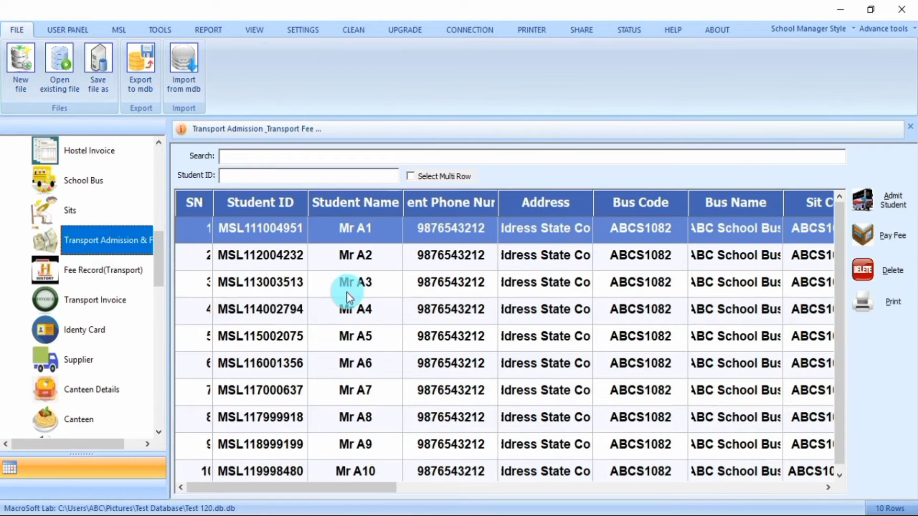
{"action": "scroll", "coordinate": [371, 292], "scroll_direction": "down", "scroll_amount": 1}
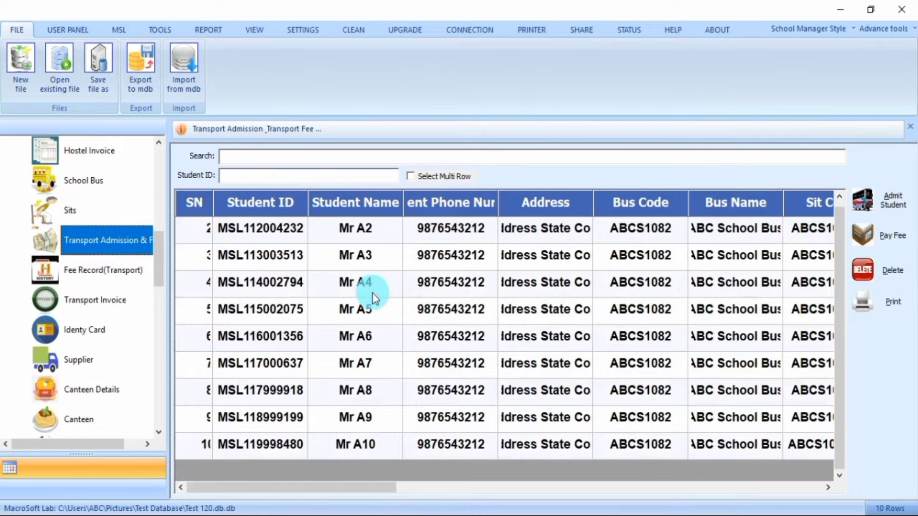
- Open the Library Fine records and examine the class, roll number and section of every student down to the last row
{"action": "scroll", "coordinate": [103, 312], "scroll_direction": "down", "scroll_amount": 2}
{"action": "scroll", "coordinate": [106, 261], "scroll_direction": "down", "scroll_amount": 2}
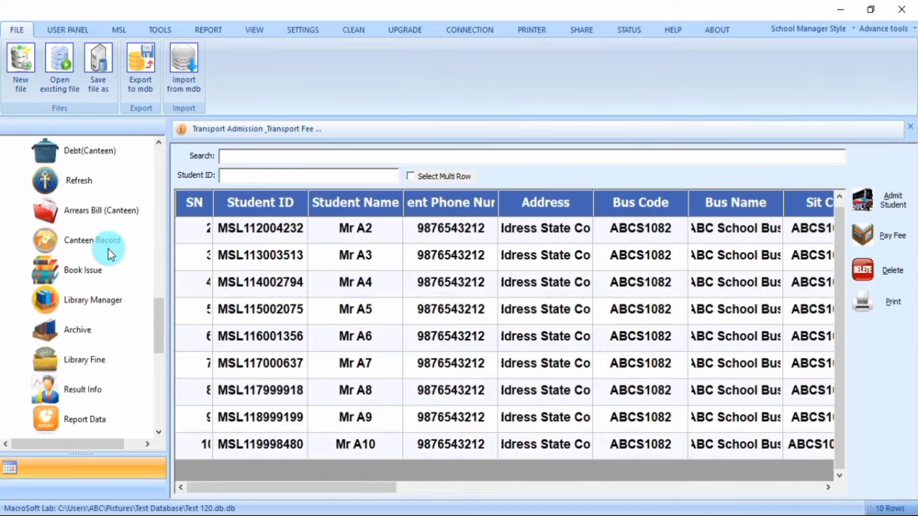
{"action": "scroll", "coordinate": [113, 239], "scroll_direction": "down", "scroll_amount": 1}
{"action": "left_click", "coordinate": [85, 282]}
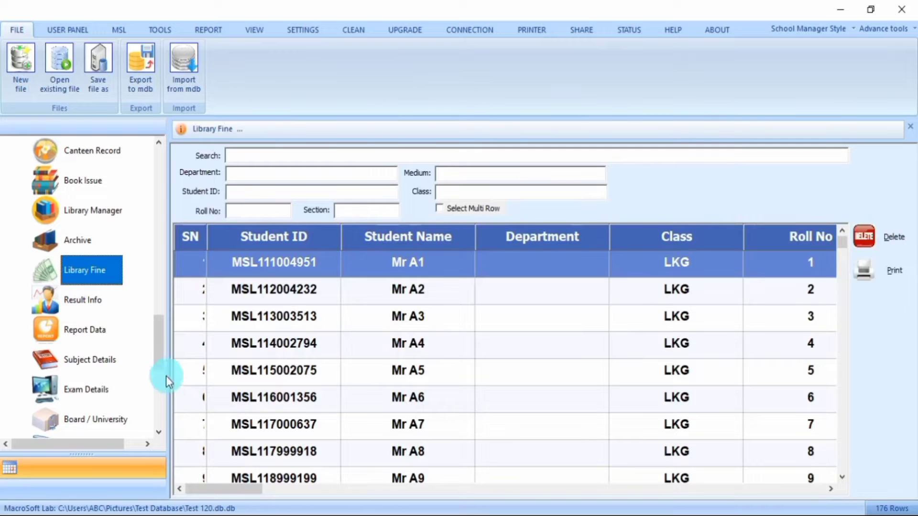
{"action": "left_click_drag", "start_coordinate": [233, 486], "coordinate": [258, 488]}
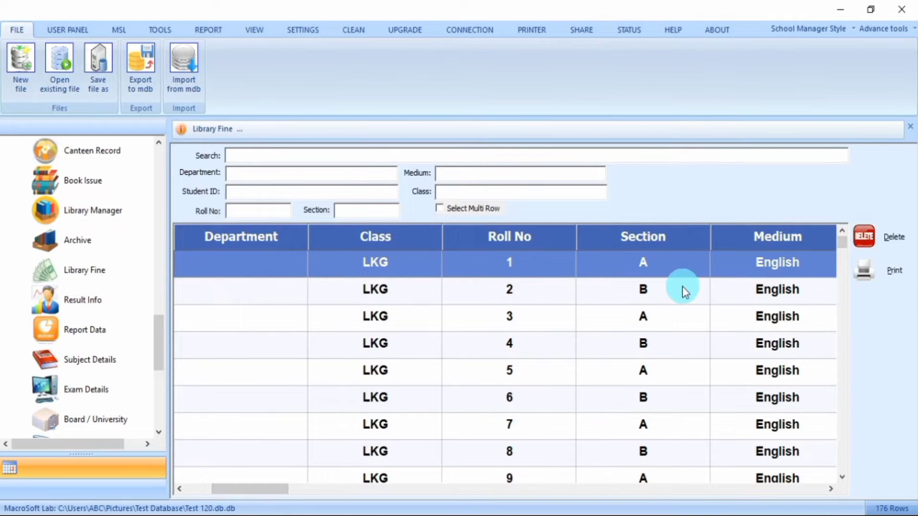
{"action": "scroll", "coordinate": [684, 288], "scroll_direction": "down", "scroll_amount": 16}
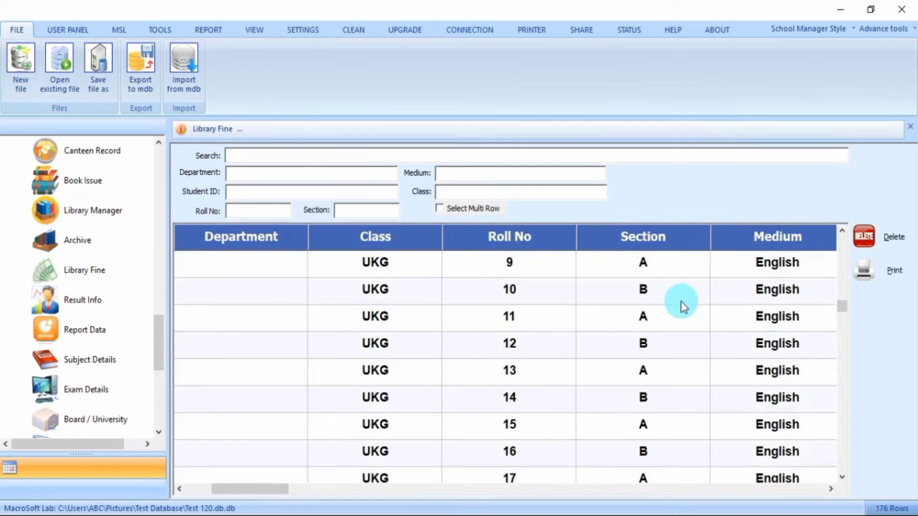
{"action": "scroll", "coordinate": [676, 311], "scroll_direction": "down", "scroll_amount": 16}
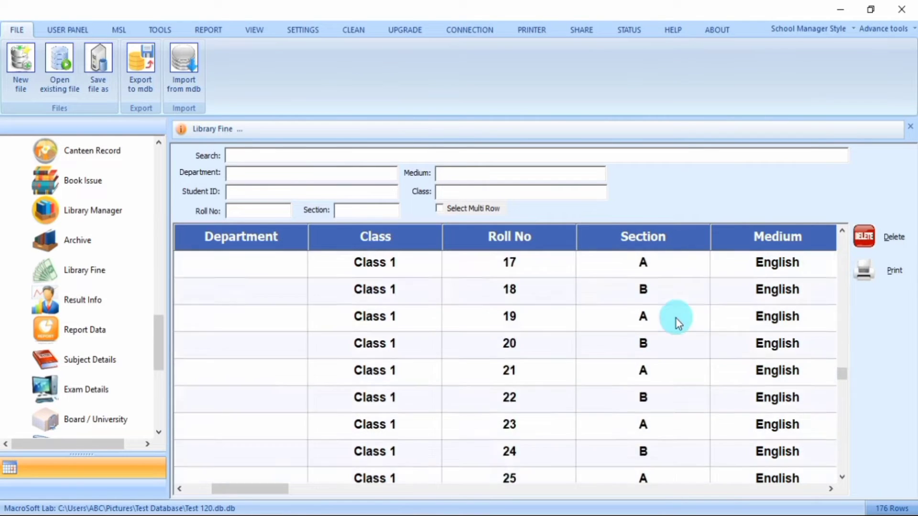
{"action": "scroll", "coordinate": [678, 317], "scroll_direction": "down", "scroll_amount": 15}
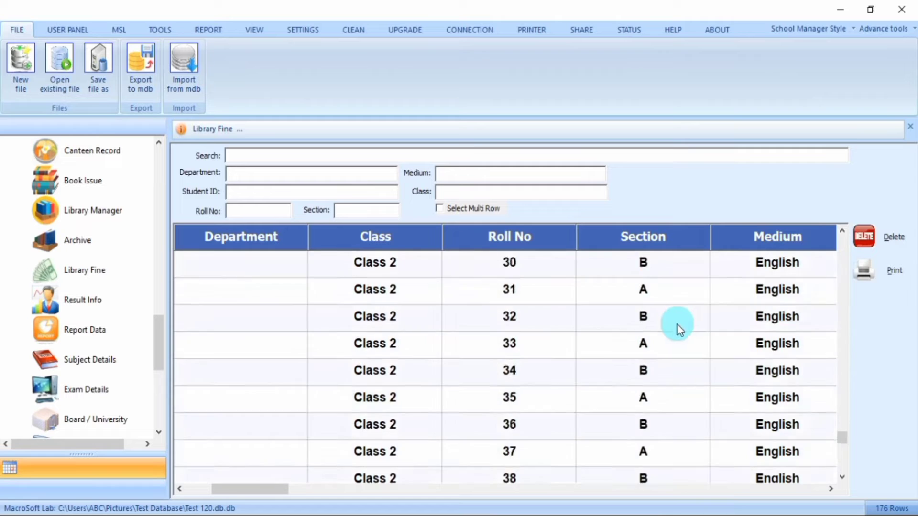
{"action": "scroll", "coordinate": [680, 326], "scroll_direction": "down", "scroll_amount": 7}
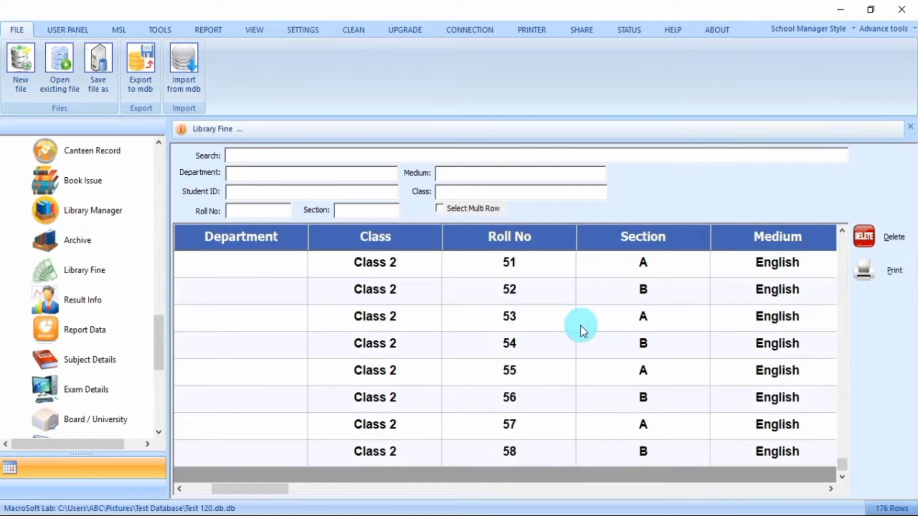
- Open the Result Manager records and examine the class, roll and section assigned to each student through the whole list
{"action": "scroll", "coordinate": [110, 298], "scroll_direction": "down", "scroll_amount": 2}
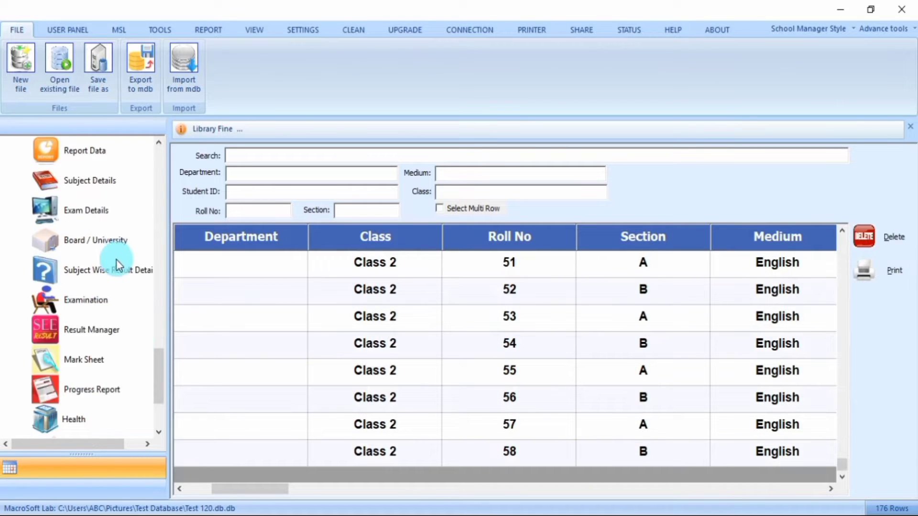
{"action": "scroll", "coordinate": [116, 260], "scroll_direction": "down", "scroll_amount": 1}
{"action": "left_click", "coordinate": [108, 240]}
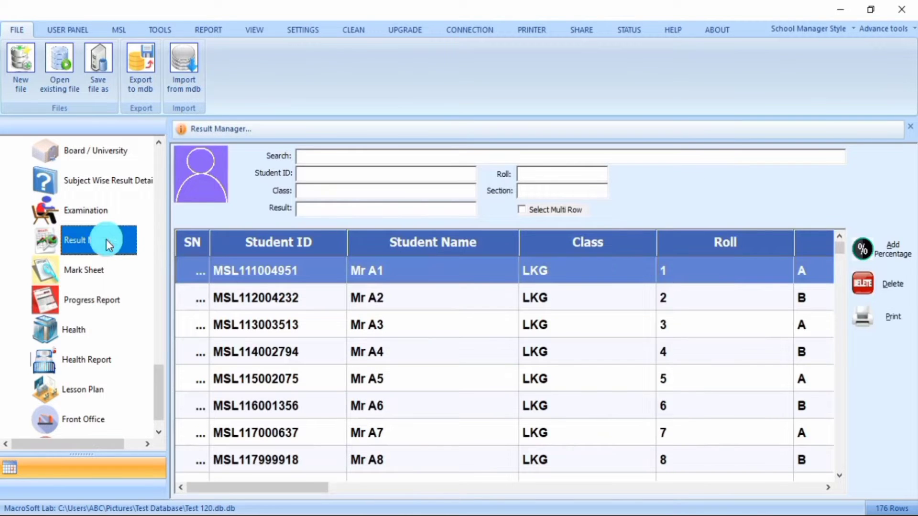
{"action": "left_click_drag", "start_coordinate": [237, 487], "coordinate": [253, 486]}
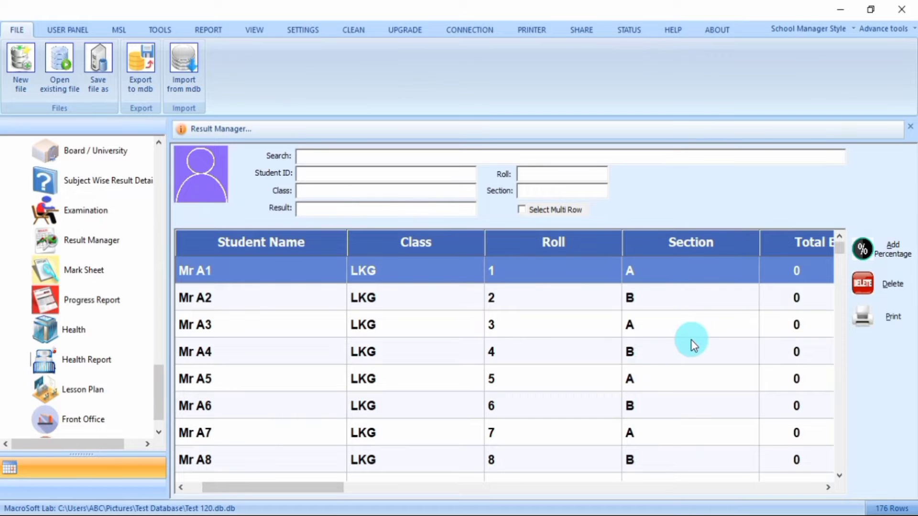
{"action": "scroll", "coordinate": [691, 338], "scroll_direction": "down", "scroll_amount": 11}
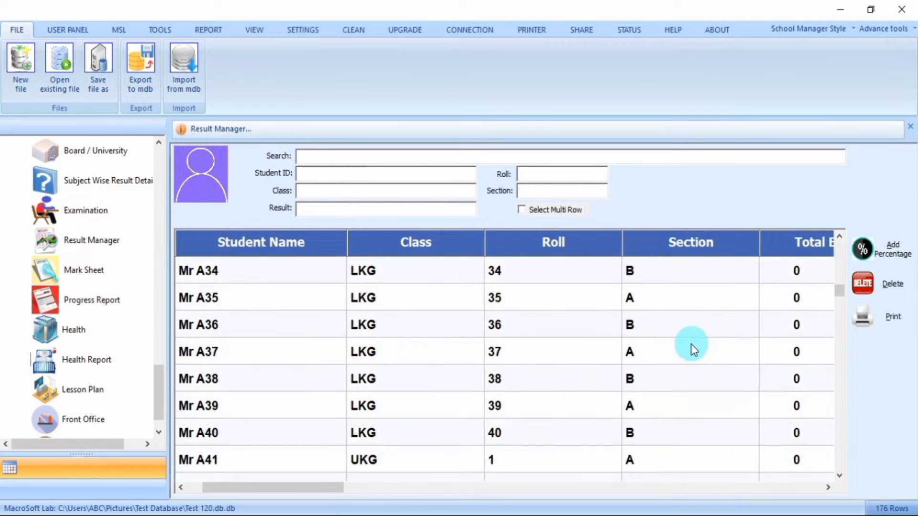
{"action": "scroll", "coordinate": [691, 344], "scroll_direction": "down", "scroll_amount": 15}
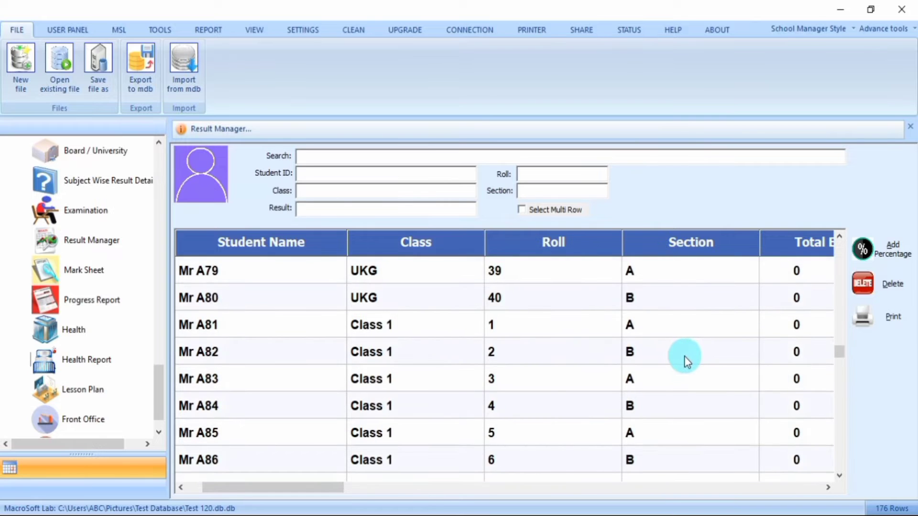
{"action": "scroll", "coordinate": [685, 357], "scroll_direction": "down", "scroll_amount": 18}
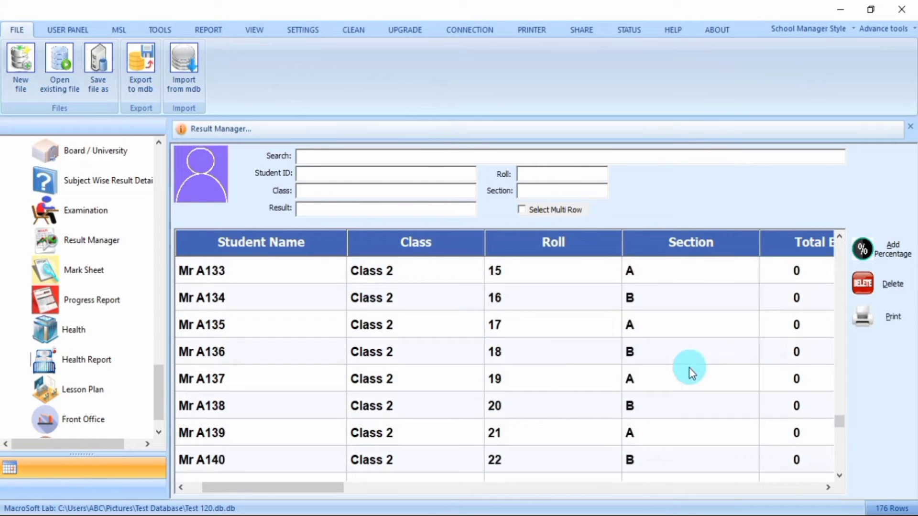
{"action": "scroll", "coordinate": [689, 369], "scroll_direction": "down", "scroll_amount": 12}
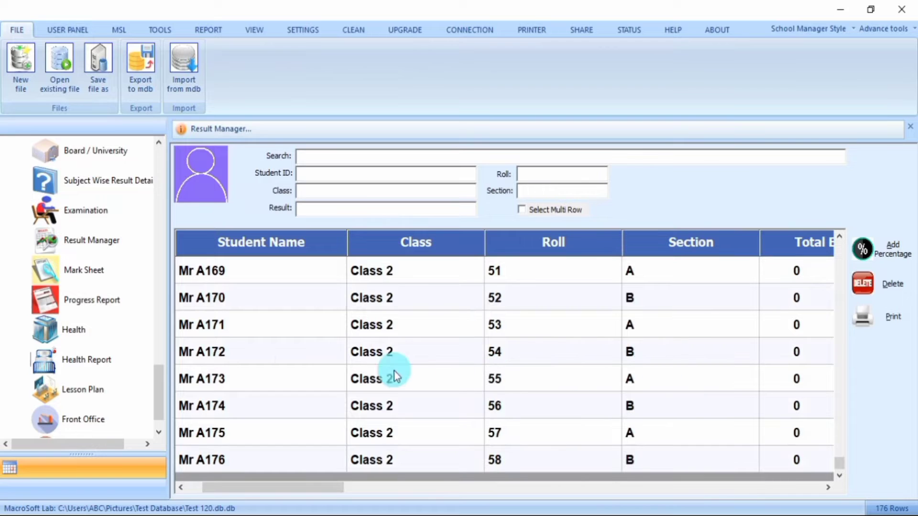
- Open the Health records and examine the class, roll and section of each student through the list
{"action": "left_click", "coordinate": [74, 330]}
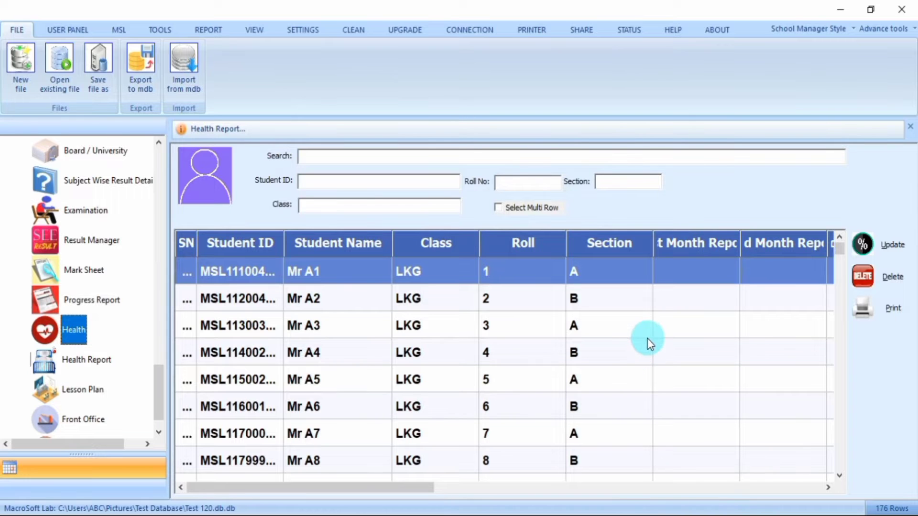
{"action": "scroll", "coordinate": [650, 344], "scroll_direction": "down", "scroll_amount": 12}
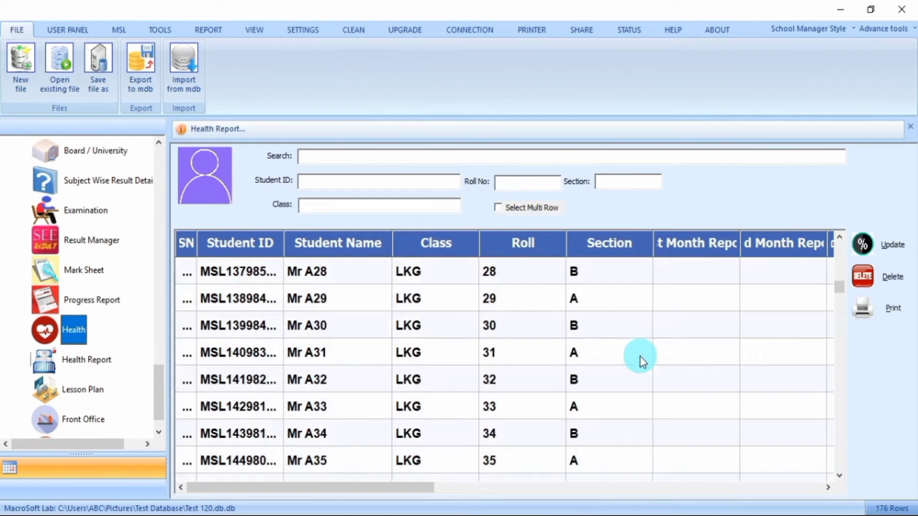
{"action": "scroll", "coordinate": [639, 359], "scroll_direction": "down", "scroll_amount": 18}
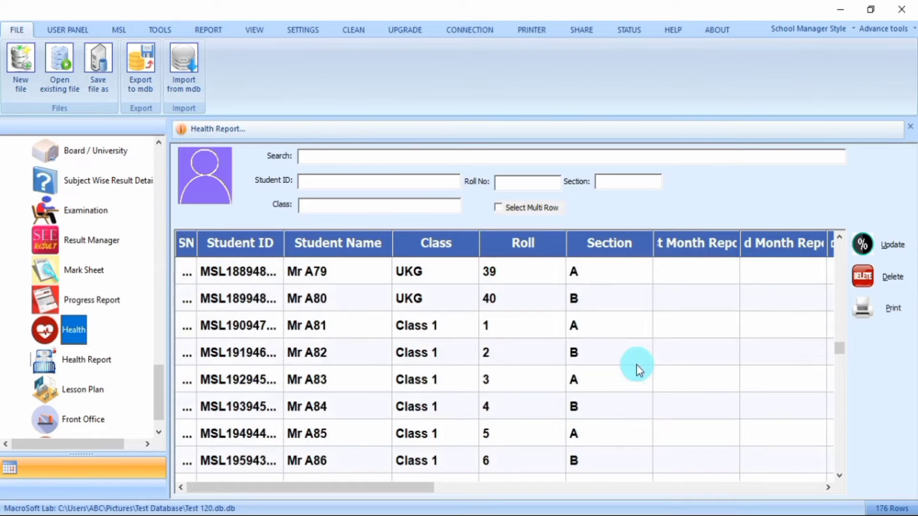
{"action": "scroll", "coordinate": [634, 368], "scroll_direction": "down", "scroll_amount": 14}
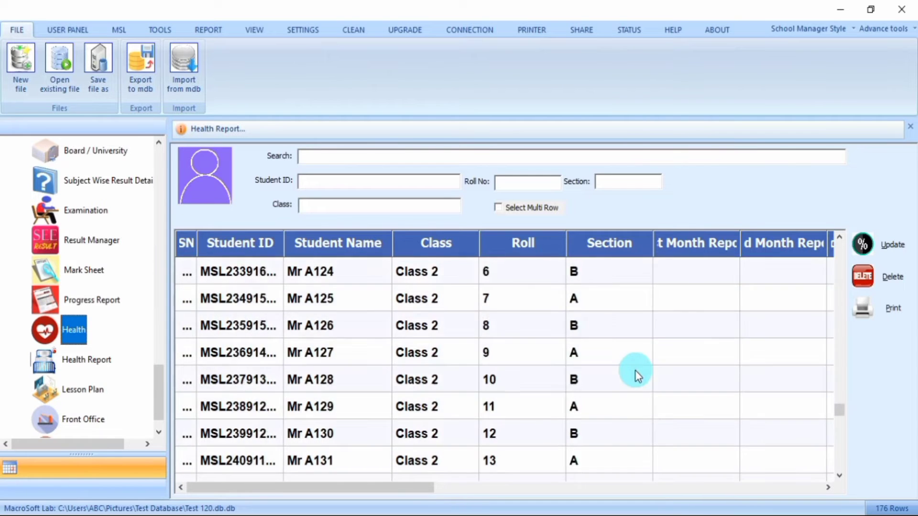
{"action": "scroll", "coordinate": [635, 370], "scroll_direction": "down", "scroll_amount": 11}
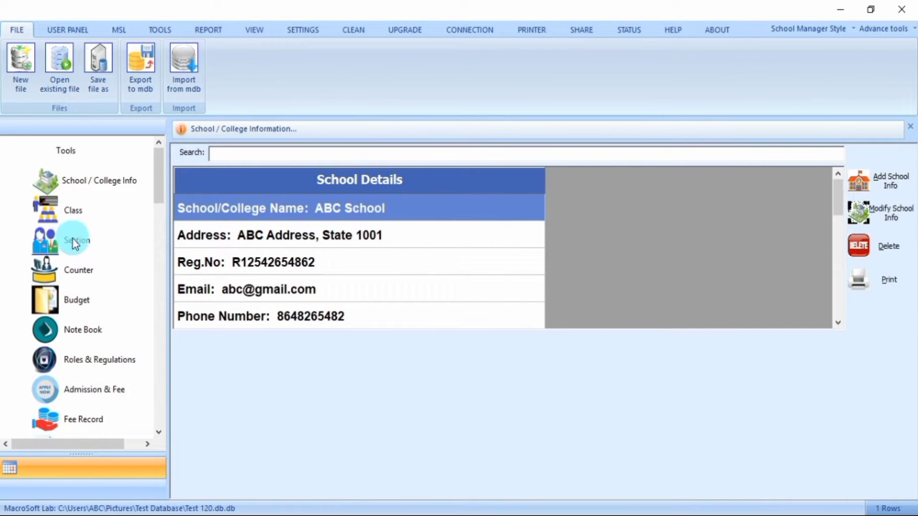
- Run Upgrade Section to upgrade the students' sections across the school records and dismiss the summary
{"action": "left_click", "coordinate": [73, 239]}
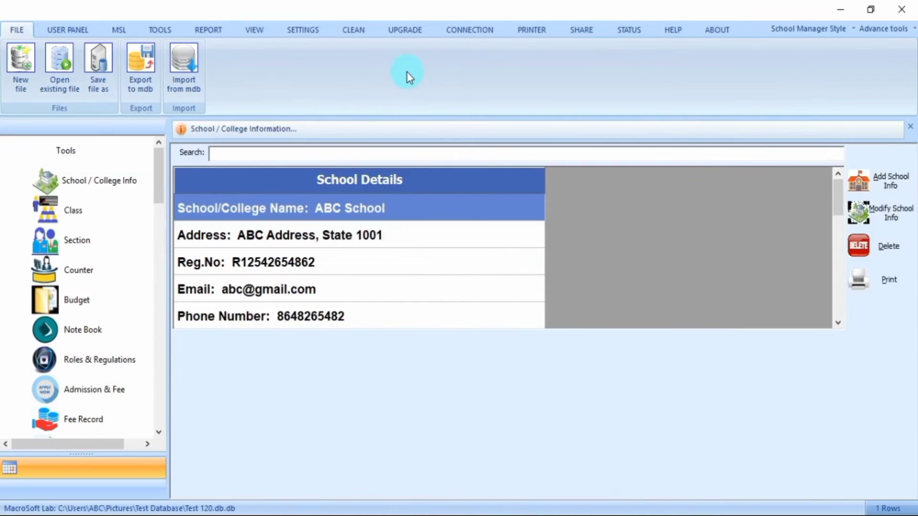
{"action": "left_click", "coordinate": [405, 30]}
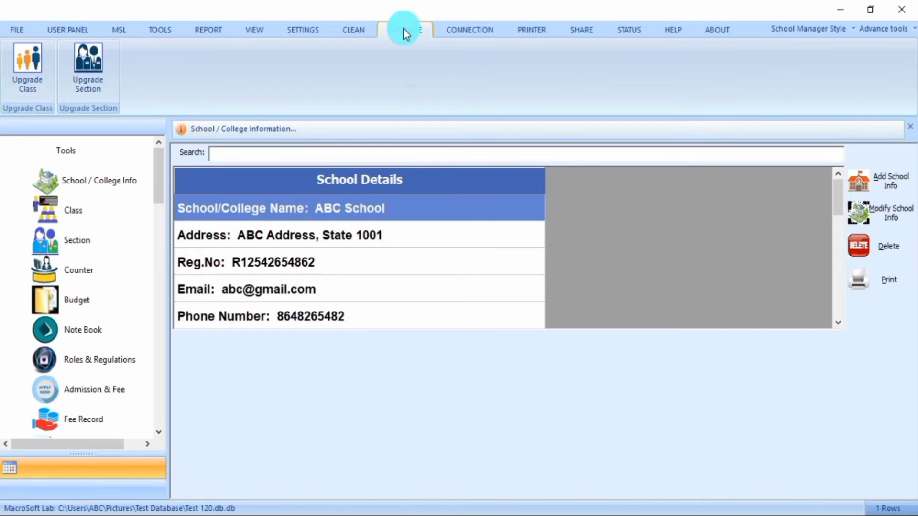
{"action": "left_click", "coordinate": [98, 99]}
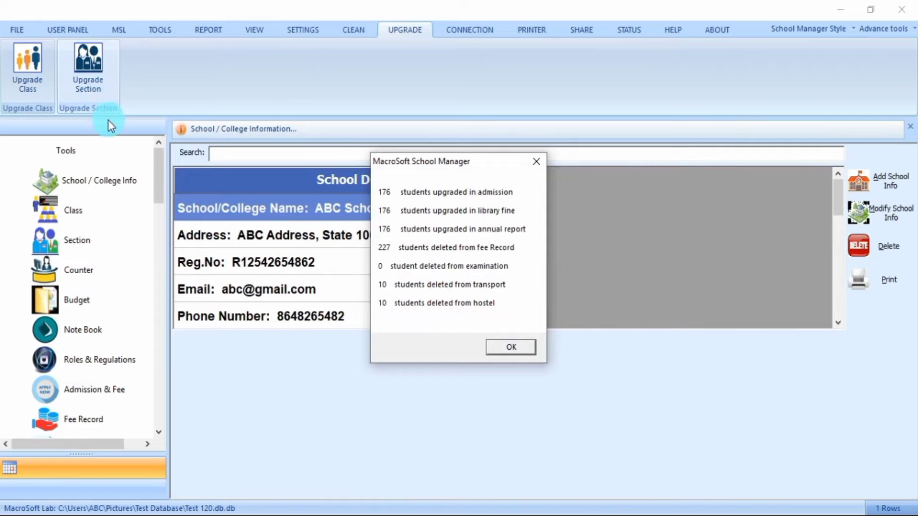
{"action": "left_click", "coordinate": [513, 347]}
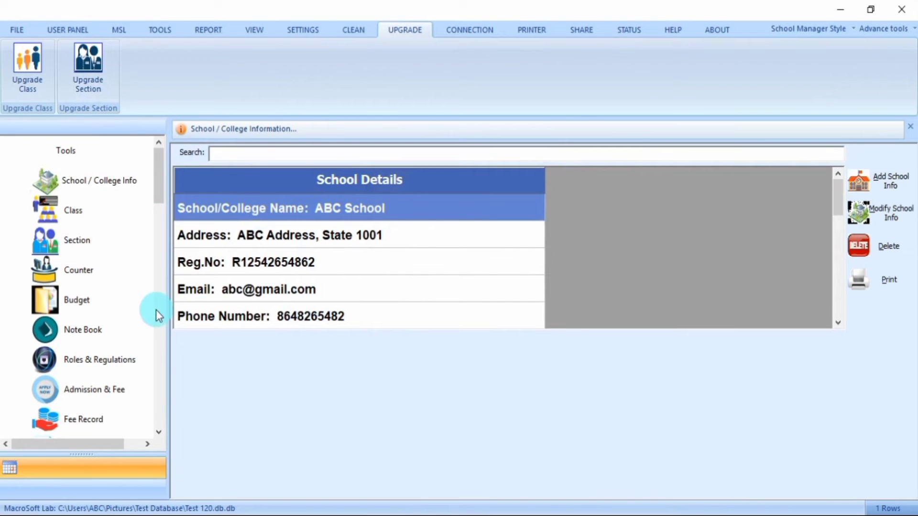
- Open the Admission & Fee records and check the section of every student after the upgrade, down to the last row
{"action": "scroll", "coordinate": [136, 273], "scroll_direction": "down", "scroll_amount": 3}
{"action": "left_click", "coordinate": [113, 295]}
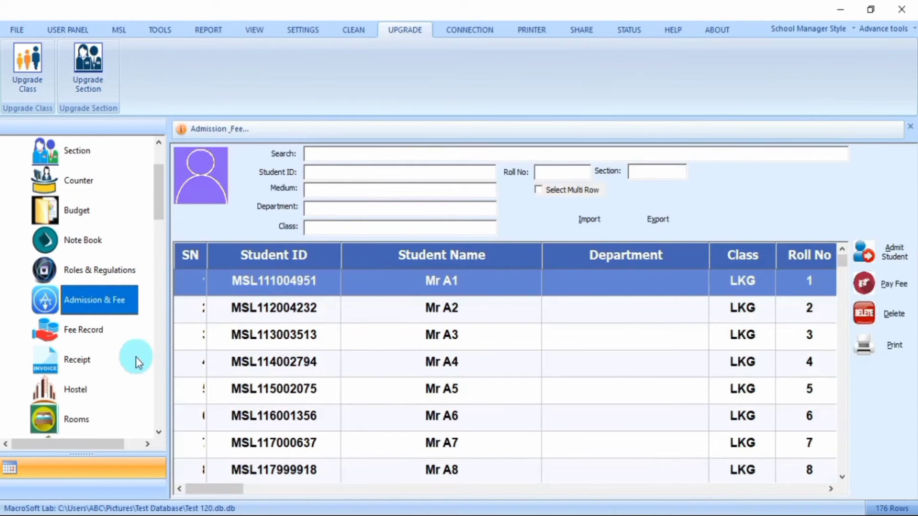
{"action": "left_click_drag", "start_coordinate": [204, 484], "coordinate": [235, 488]}
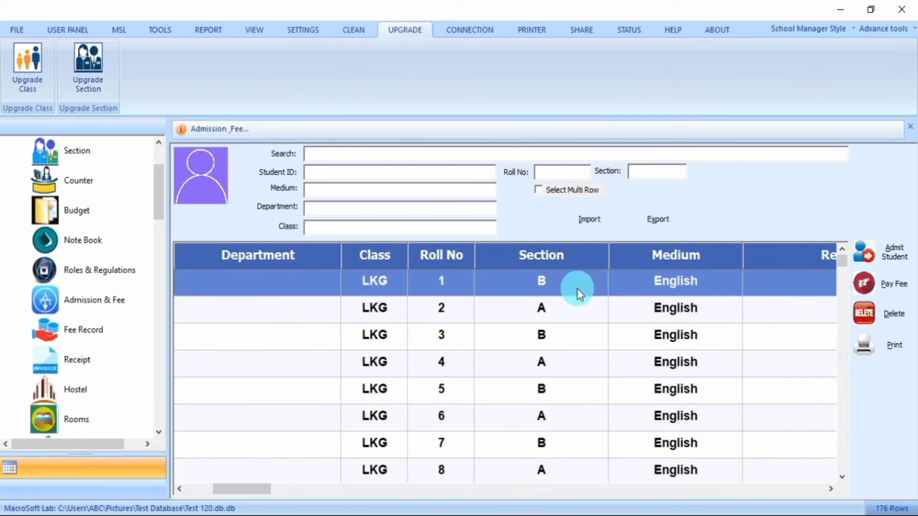
{"action": "scroll", "coordinate": [582, 292], "scroll_direction": "down", "scroll_amount": 14}
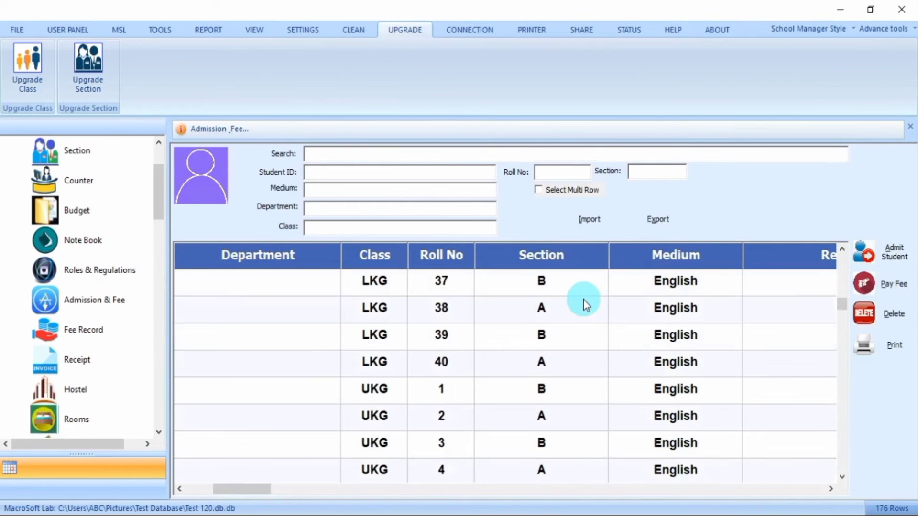
{"action": "scroll", "coordinate": [583, 300], "scroll_direction": "down", "scroll_amount": 2}
{"action": "scroll", "coordinate": [582, 301], "scroll_direction": "down", "scroll_amount": 12}
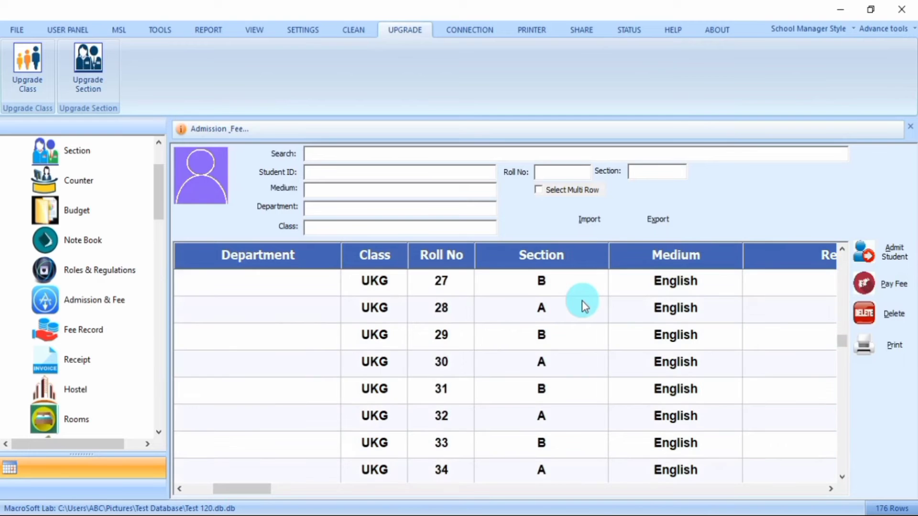
{"action": "scroll", "coordinate": [580, 304], "scroll_direction": "down", "scroll_amount": 20}
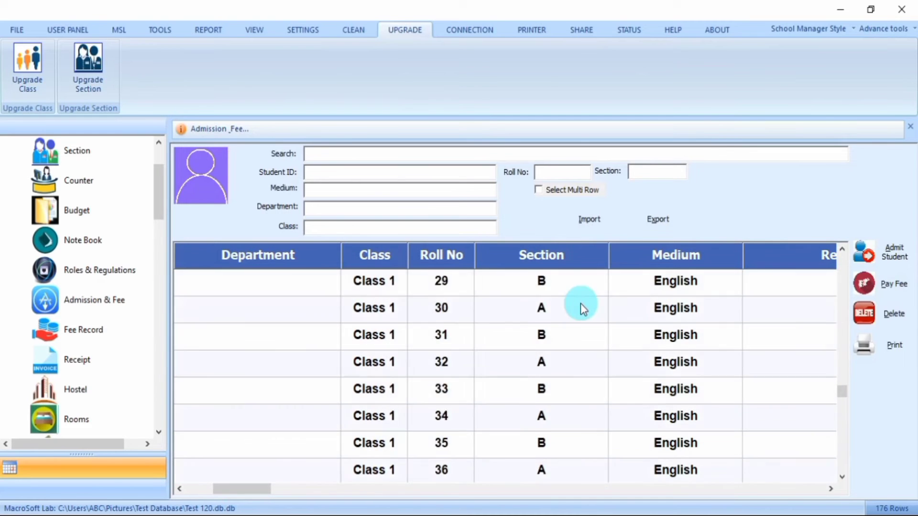
{"action": "scroll", "coordinate": [579, 314], "scroll_direction": "down", "scroll_amount": 8}
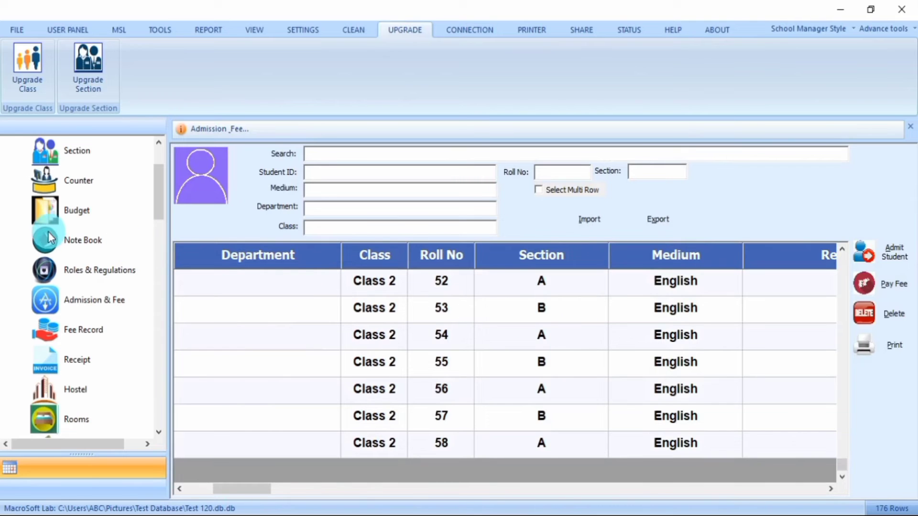
- Open the Library Fine records and check each student's upgraded section alongside class and roll number, down to the last row
{"action": "scroll", "coordinate": [63, 243], "scroll_direction": "down", "scroll_amount": 3}
{"action": "scroll", "coordinate": [80, 231], "scroll_direction": "down", "scroll_amount": 6}
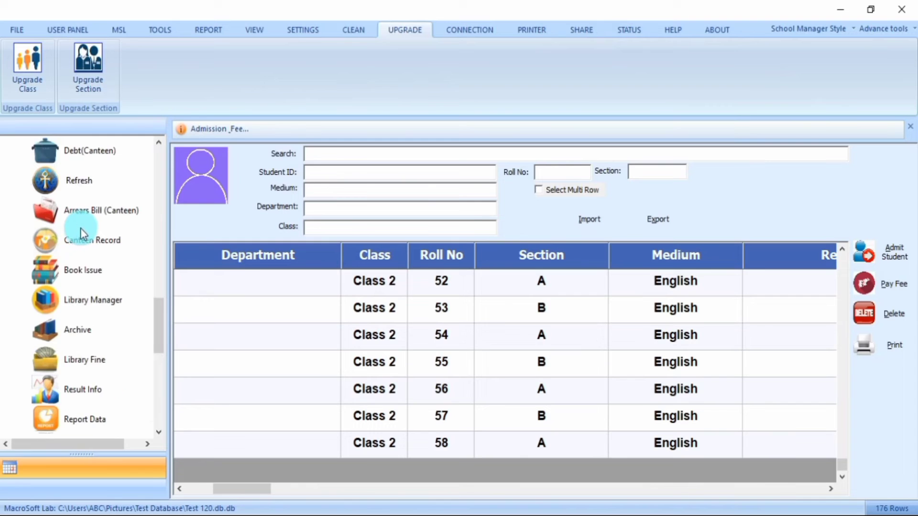
{"action": "left_click", "coordinate": [76, 362]}
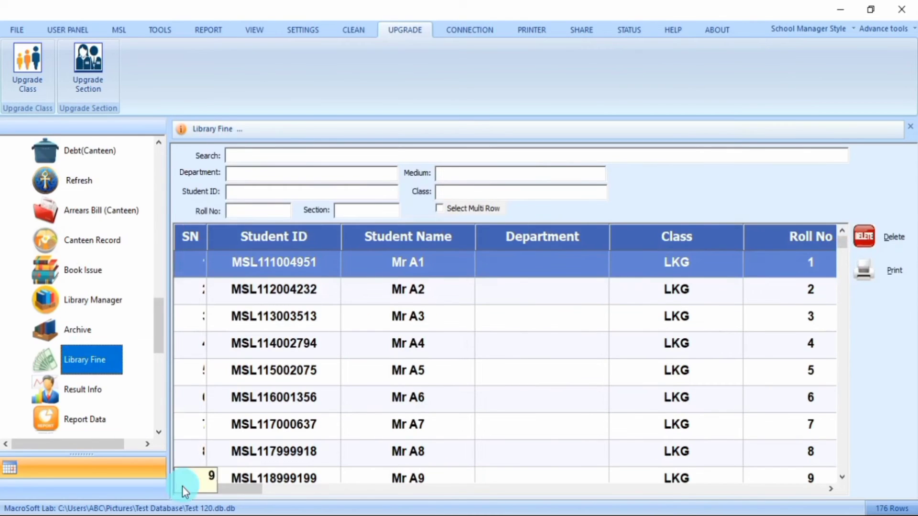
{"action": "left_click_drag", "start_coordinate": [219, 495], "coordinate": [244, 496]}
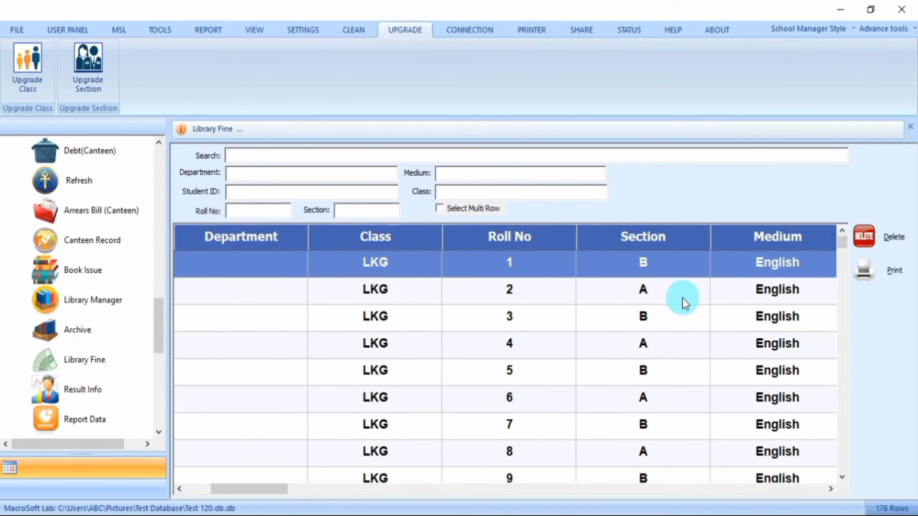
{"action": "scroll", "coordinate": [682, 298], "scroll_direction": "down", "scroll_amount": 14}
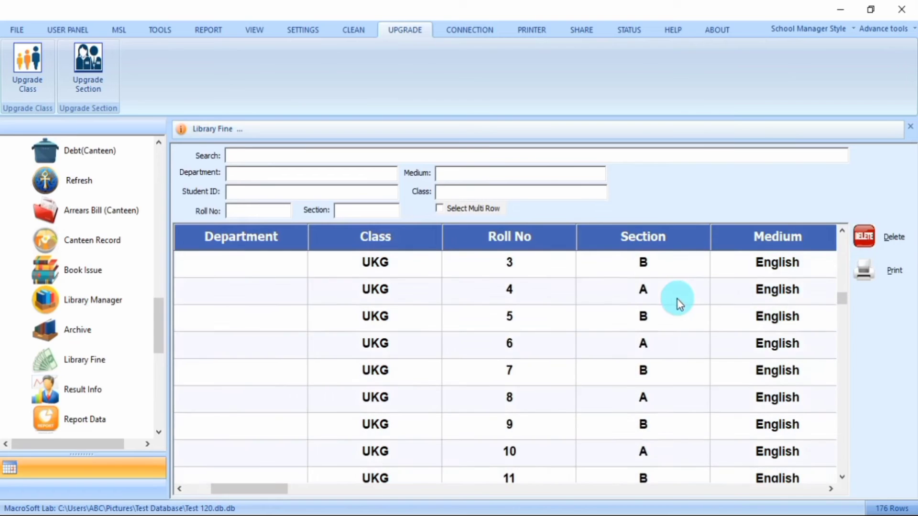
{"action": "scroll", "coordinate": [678, 300], "scroll_direction": "down", "scroll_amount": 15}
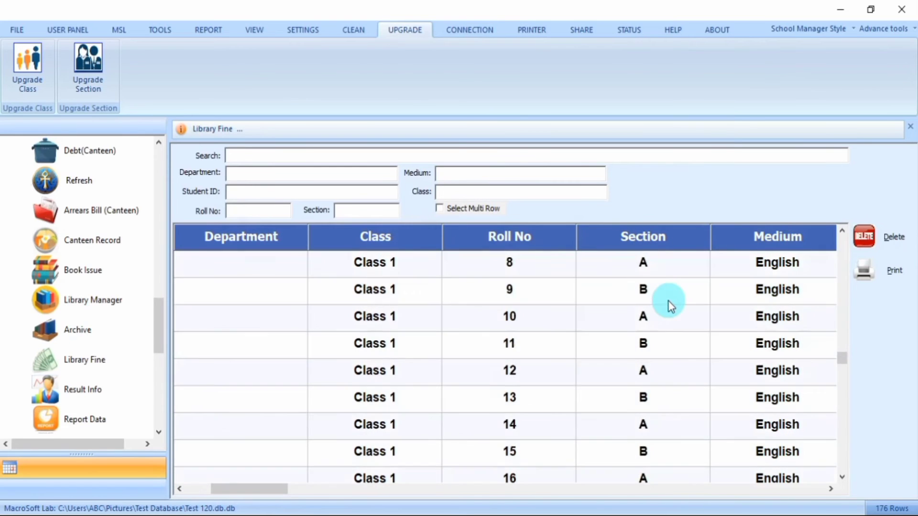
{"action": "scroll", "coordinate": [668, 301], "scroll_direction": "down", "scroll_amount": 15}
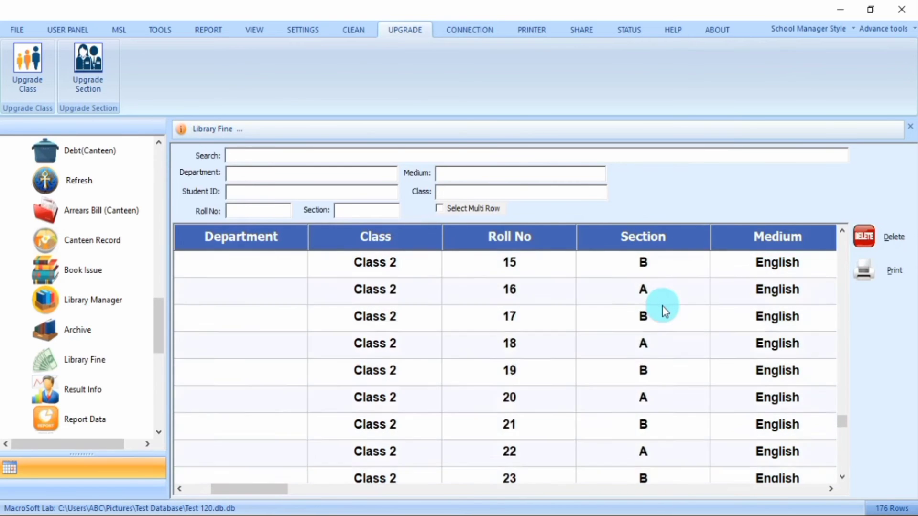
{"action": "scroll", "coordinate": [663, 308], "scroll_direction": "down", "scroll_amount": 18}
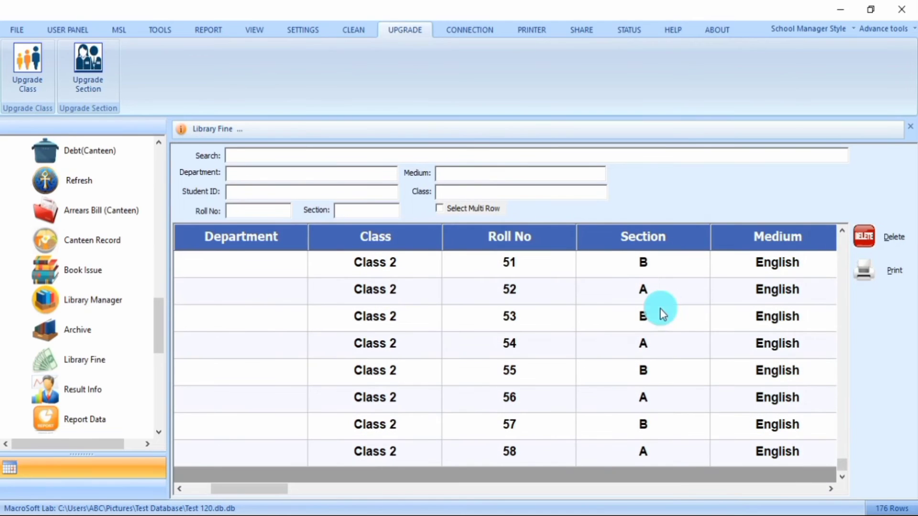
- Open the Result Manager records and check the upgraded section of each student from LKG through Class 2
{"action": "scroll", "coordinate": [121, 253], "scroll_direction": "down", "scroll_amount": 3}
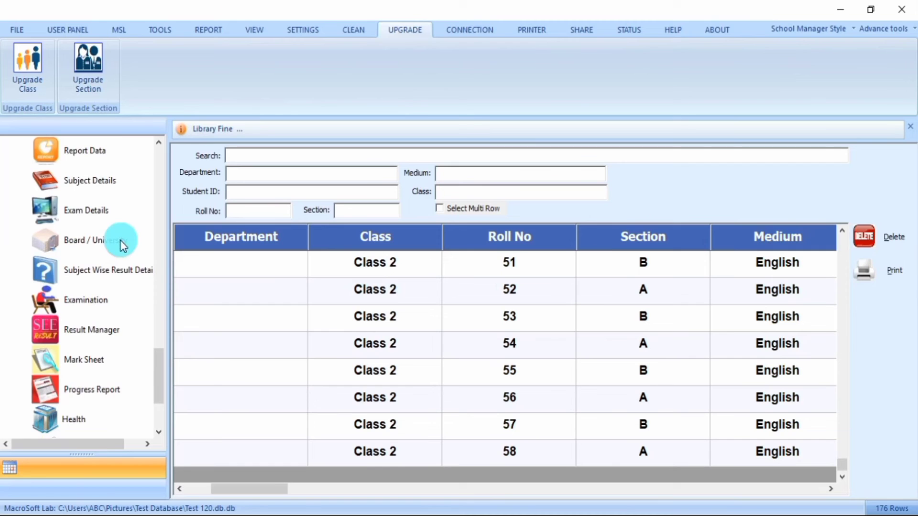
{"action": "left_click", "coordinate": [97, 339]}
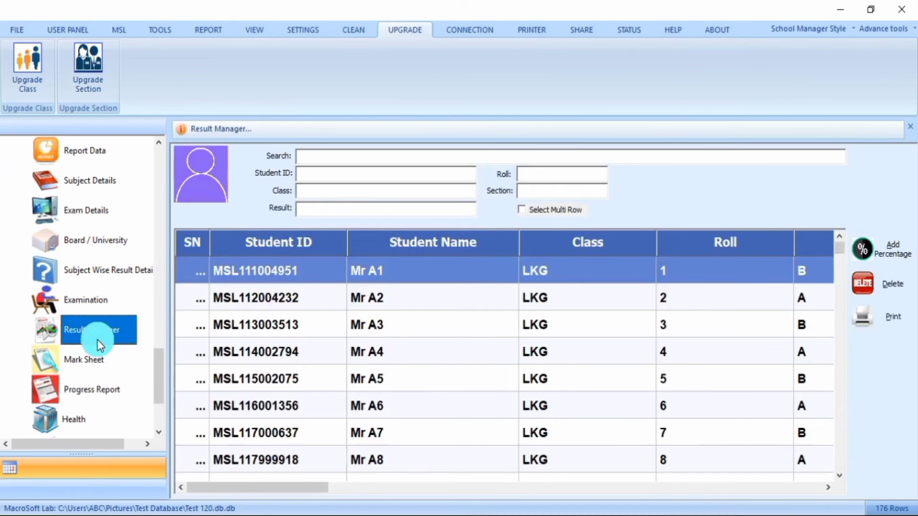
{"action": "left_click_drag", "start_coordinate": [248, 487], "coordinate": [273, 489]}
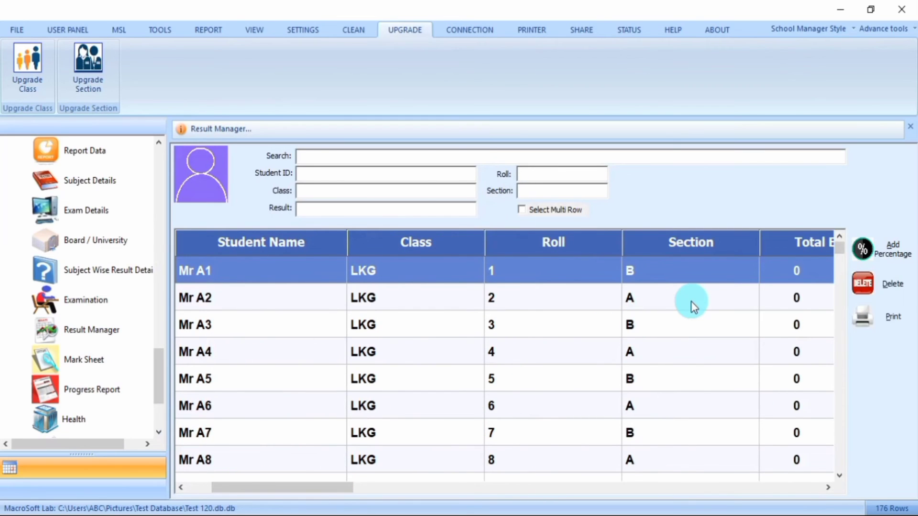
{"action": "scroll", "coordinate": [691, 302], "scroll_direction": "down", "scroll_amount": 14}
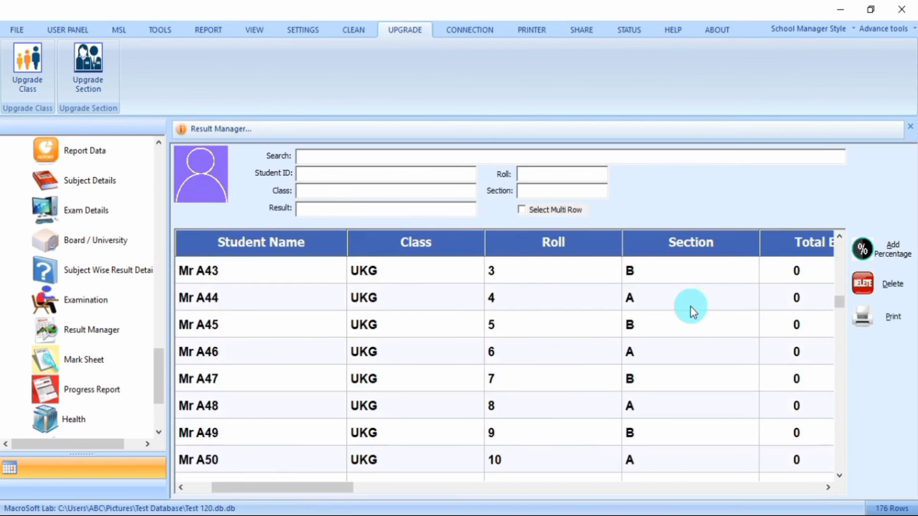
{"action": "scroll", "coordinate": [691, 306], "scroll_direction": "down", "scroll_amount": 15}
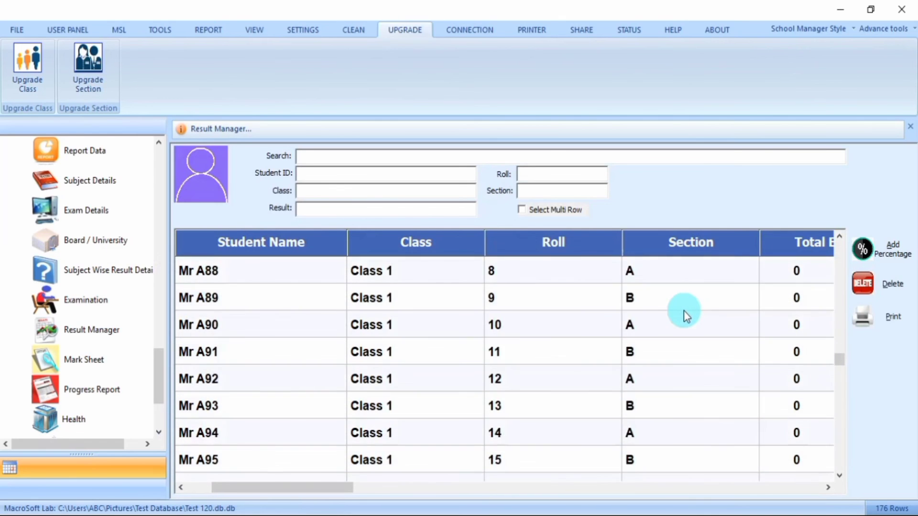
{"action": "scroll", "coordinate": [684, 310], "scroll_direction": "down", "scroll_amount": 15}
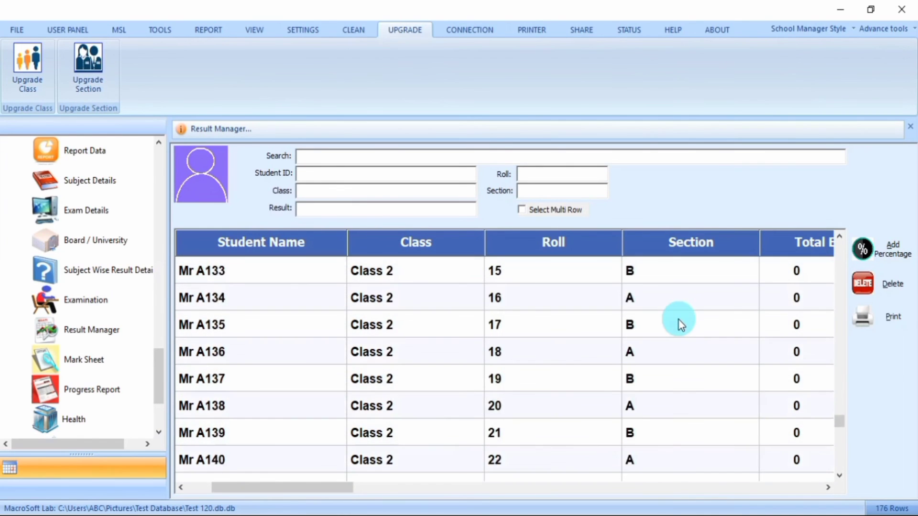
{"action": "scroll", "coordinate": [680, 321], "scroll_direction": "down", "scroll_amount": 12}
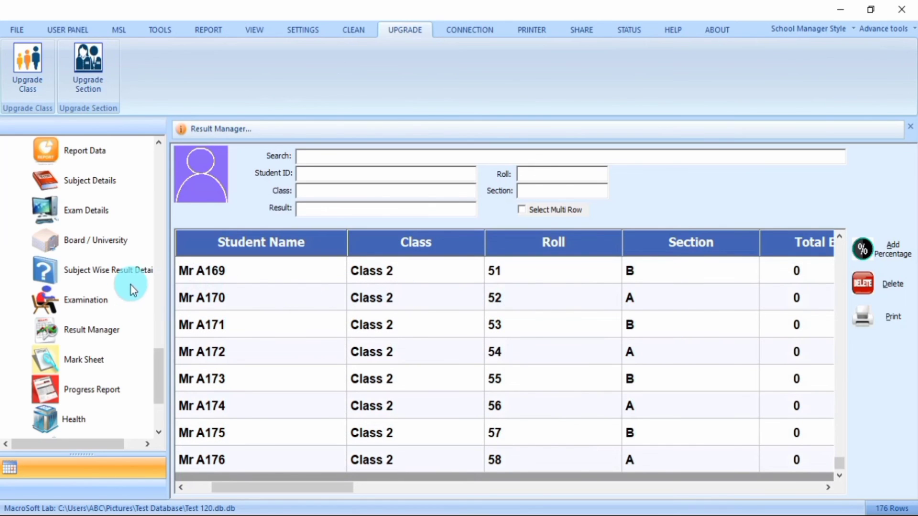
- Open the Health records and check each student's upgraded section from LKG through Class 2
{"action": "scroll", "coordinate": [135, 260], "scroll_direction": "down", "scroll_amount": 4}
{"action": "left_click", "coordinate": [83, 299]}
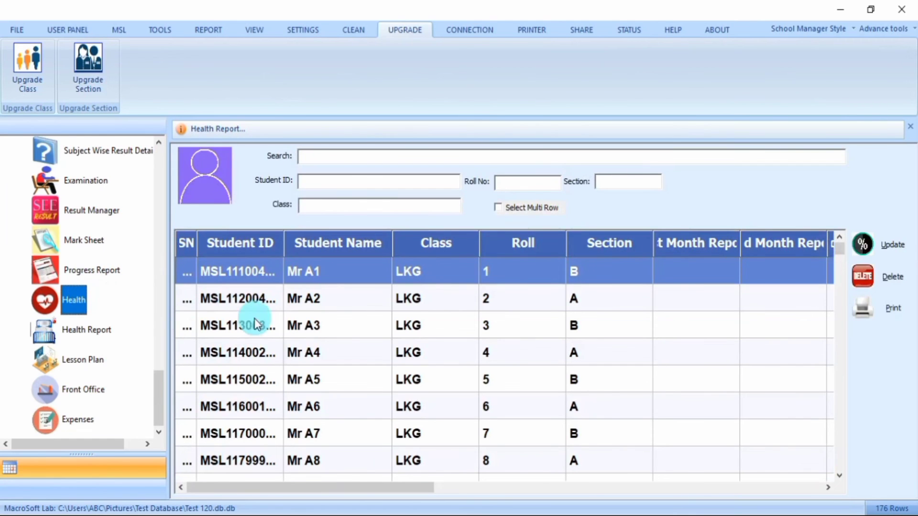
{"action": "scroll", "coordinate": [630, 293], "scroll_direction": "down", "scroll_amount": 10}
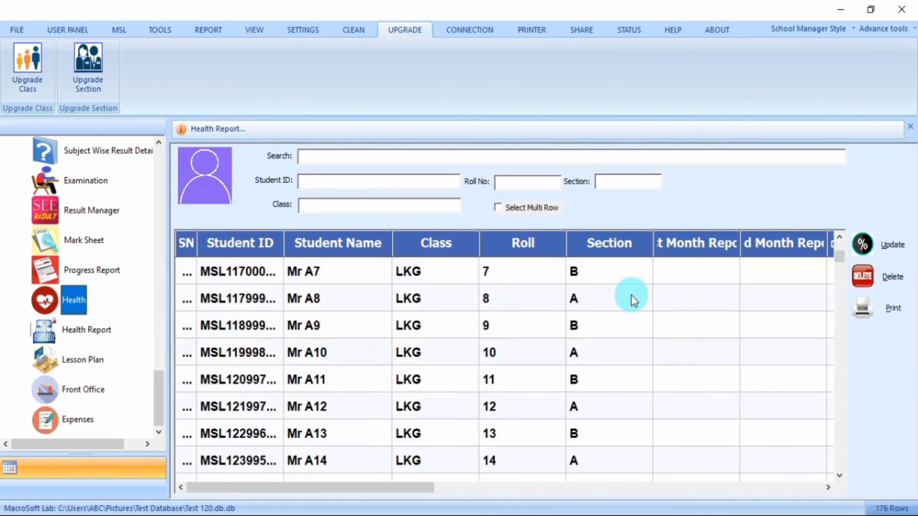
{"action": "scroll", "coordinate": [624, 317], "scroll_direction": "down", "scroll_amount": 15}
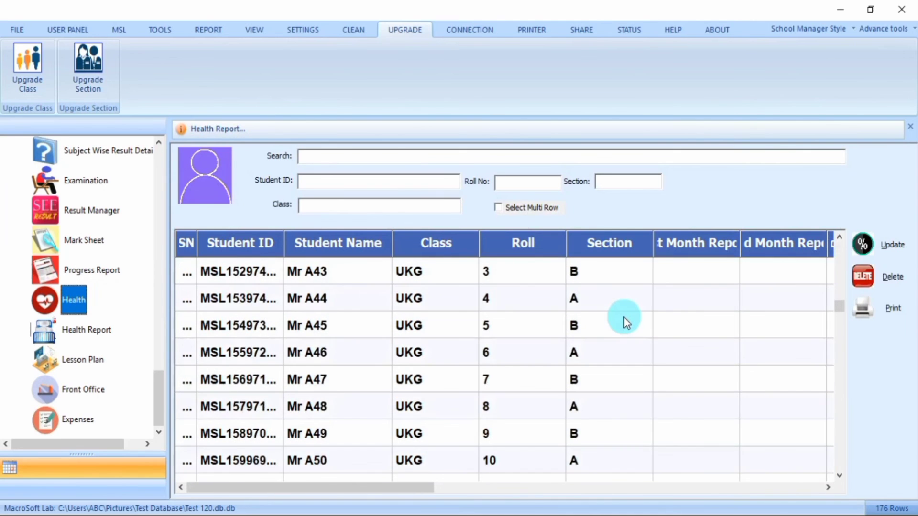
{"action": "scroll", "coordinate": [625, 321], "scroll_direction": "down", "scroll_amount": 13}
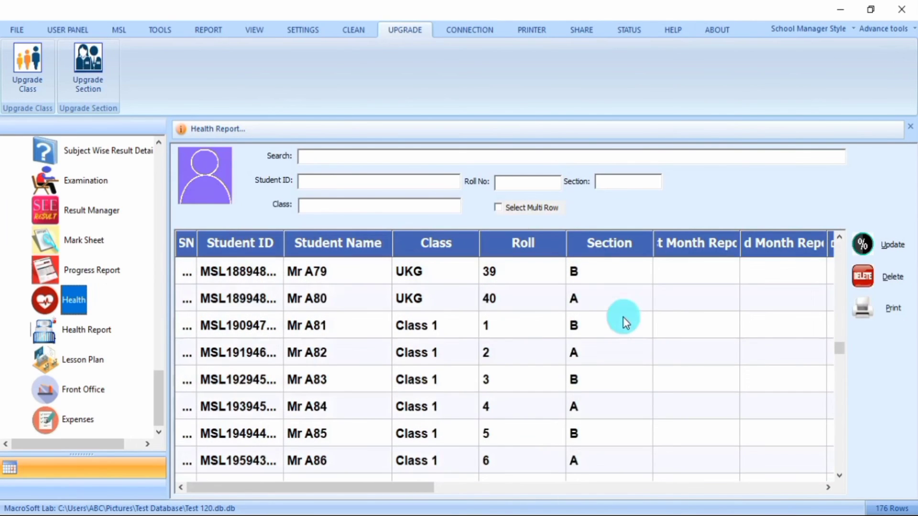
{"action": "scroll", "coordinate": [623, 329], "scroll_direction": "down", "scroll_amount": 12}
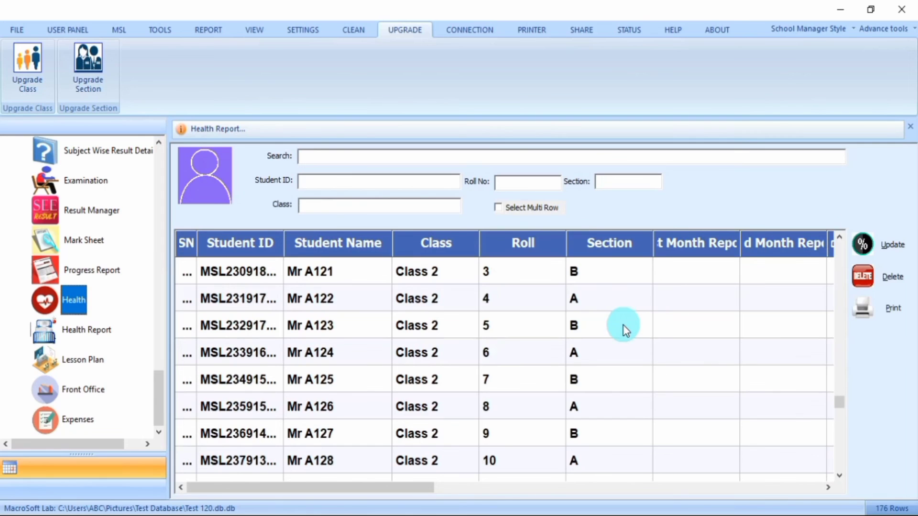
{"action": "scroll", "coordinate": [623, 329], "scroll_direction": "down", "scroll_amount": 6}
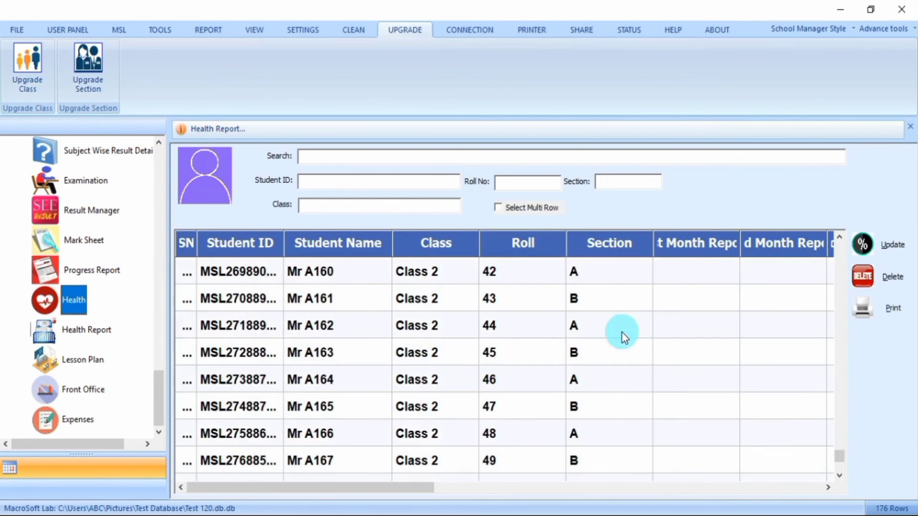